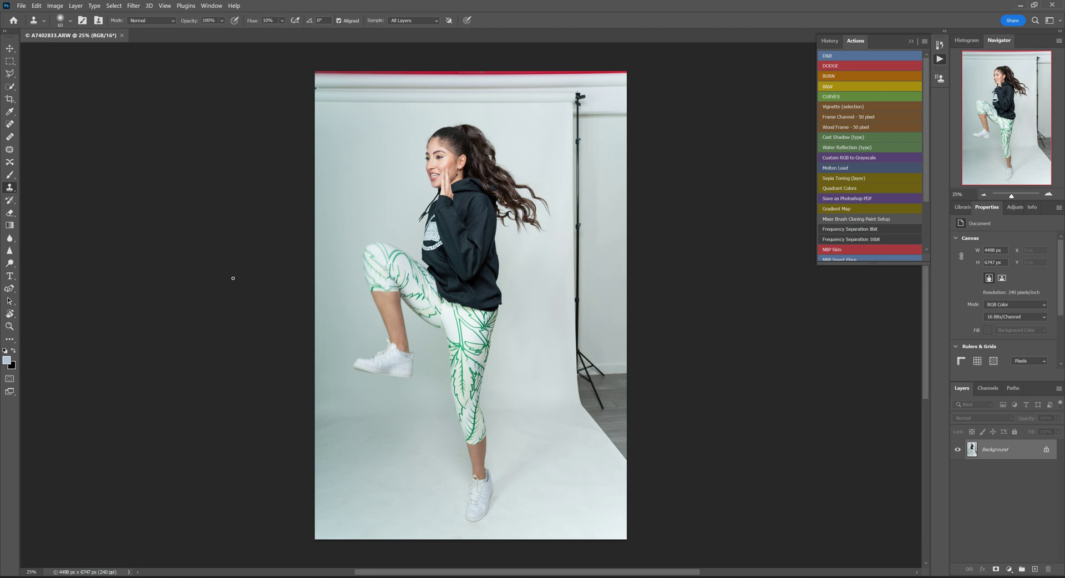
- Duplicate the background layer and crop the photo at Original Ratio to about 4316 x 6475 px, trimming the red strip and extending past the left edge
key(ctrl+j)
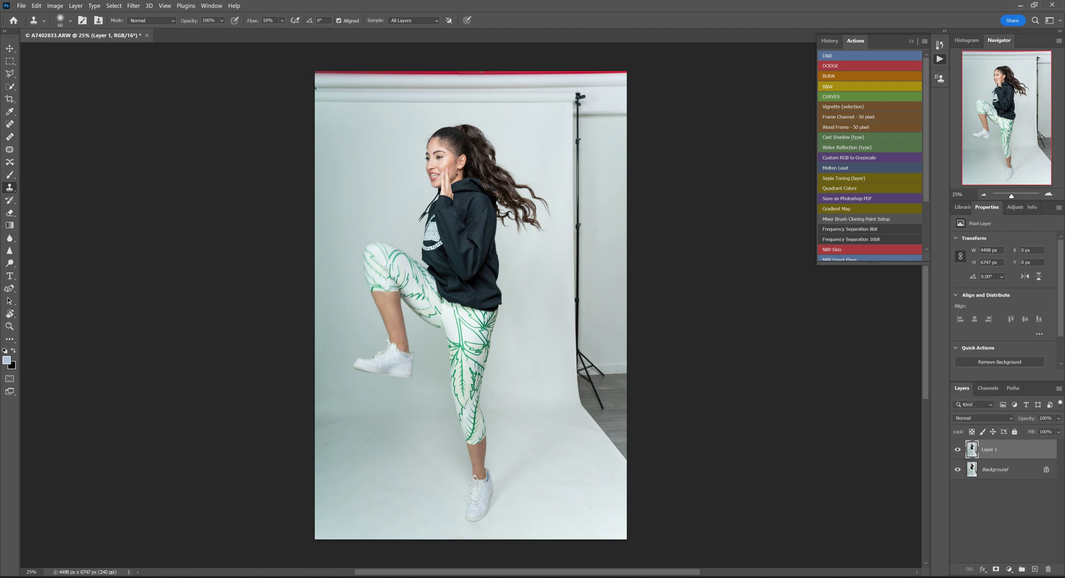
key(c)
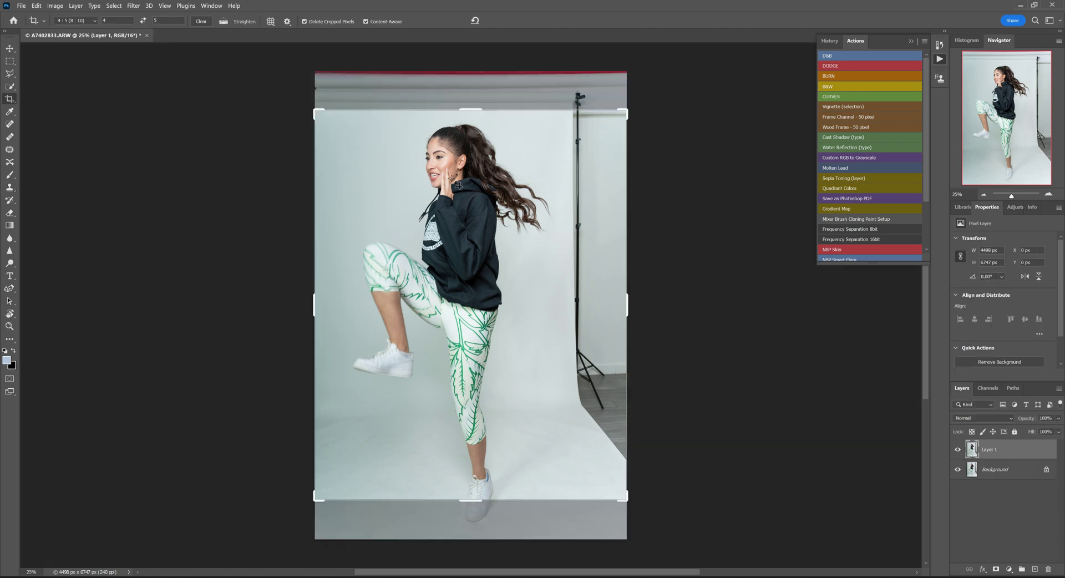
click(78, 23)
click(79, 28)
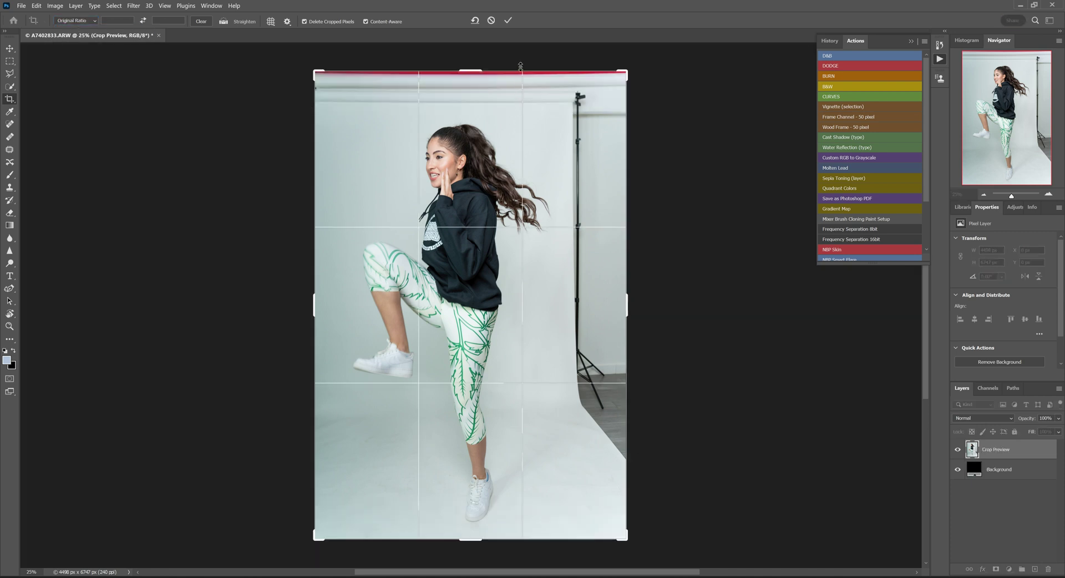
drag(519, 68, 514, 79)
mouse_move(518, 276)
mouse_down()
mouse_move(546, 280)
mouse_move(530, 282)
mouse_up()
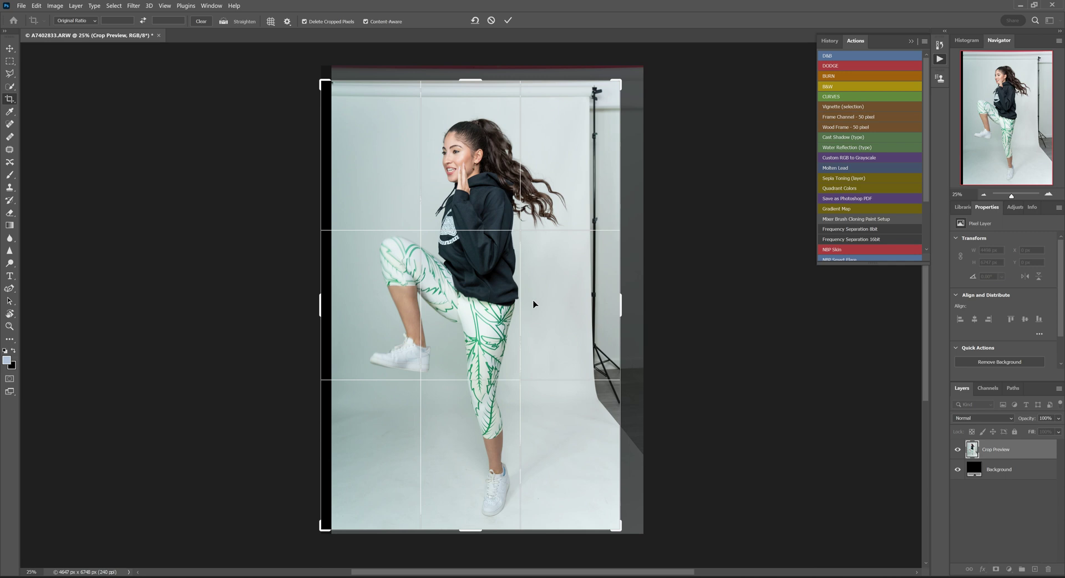
key(Return)
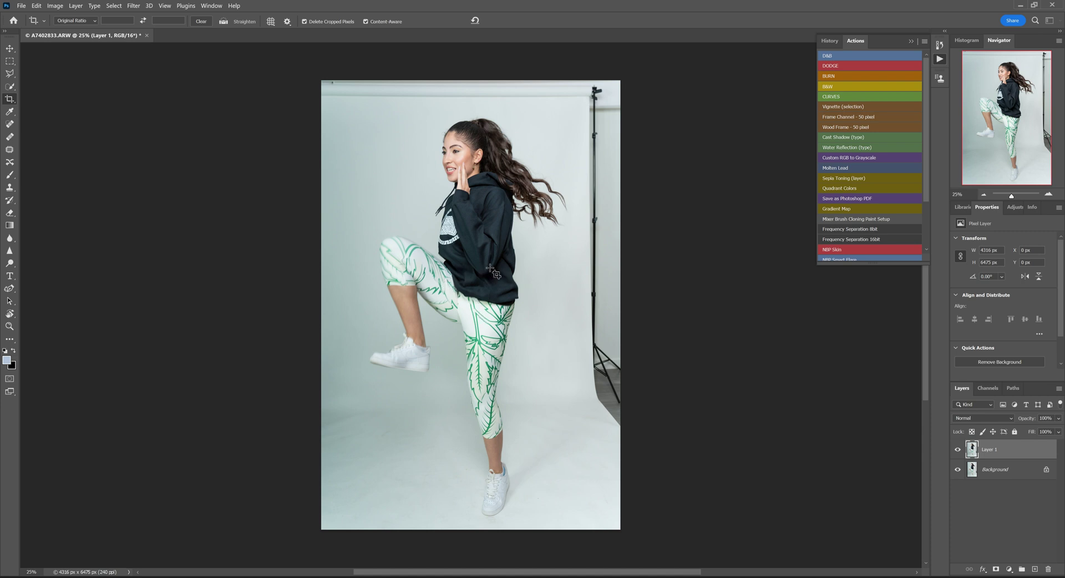
- Remove the light stand and exposed floor along the photo's right edge with a rectangular Content-Aware fill, and deselect
click(9, 61)
drag(620, 80, 584, 437)
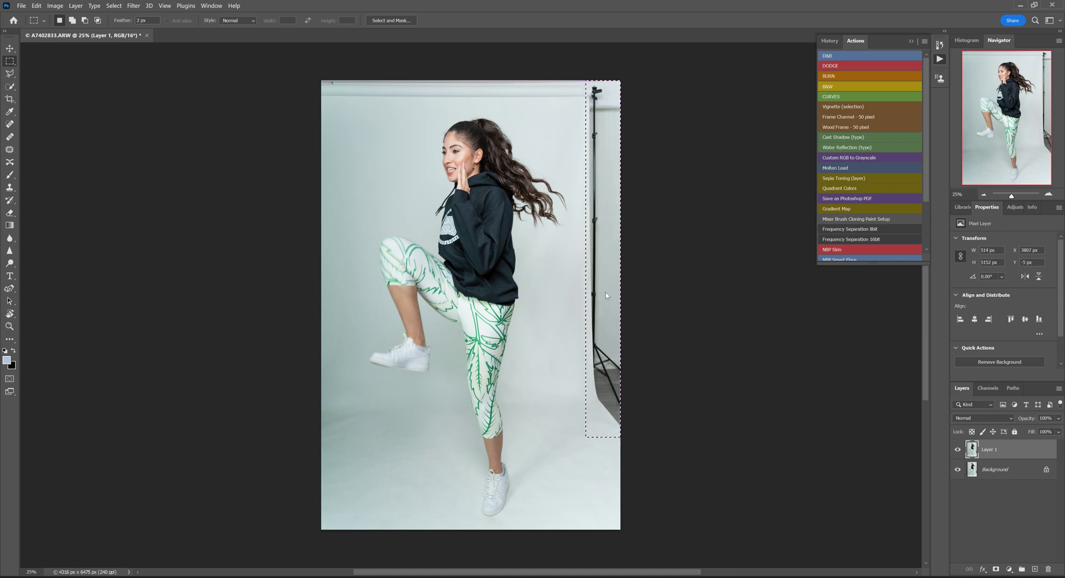
right_click(603, 301)
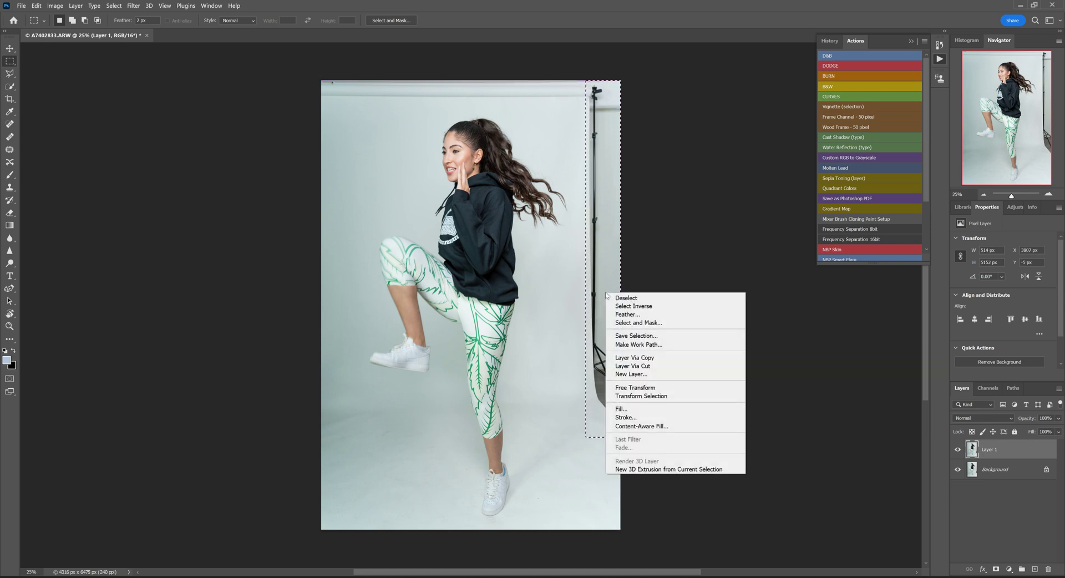
click(627, 409)
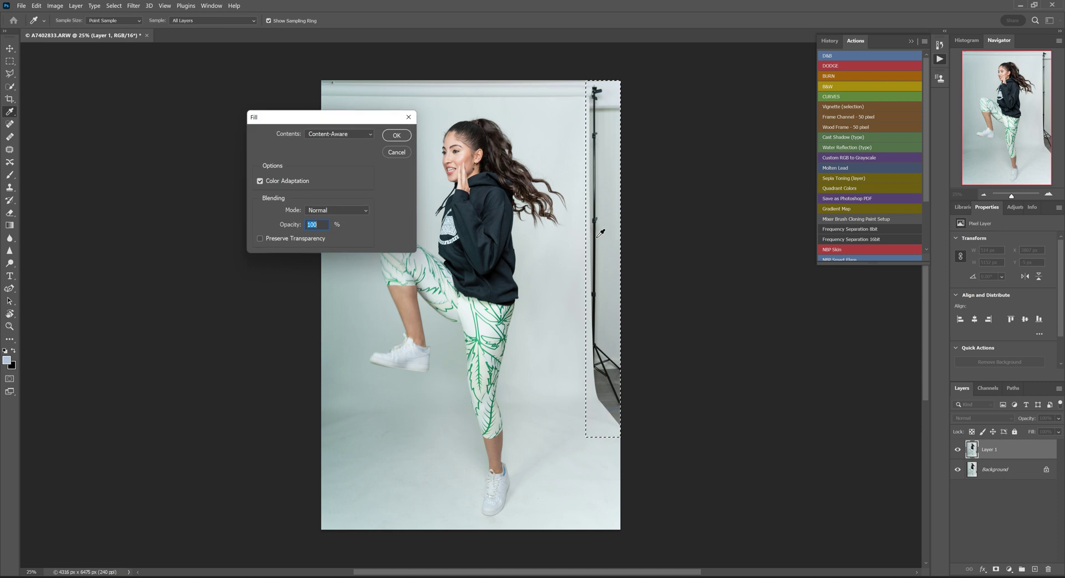
click(396, 135)
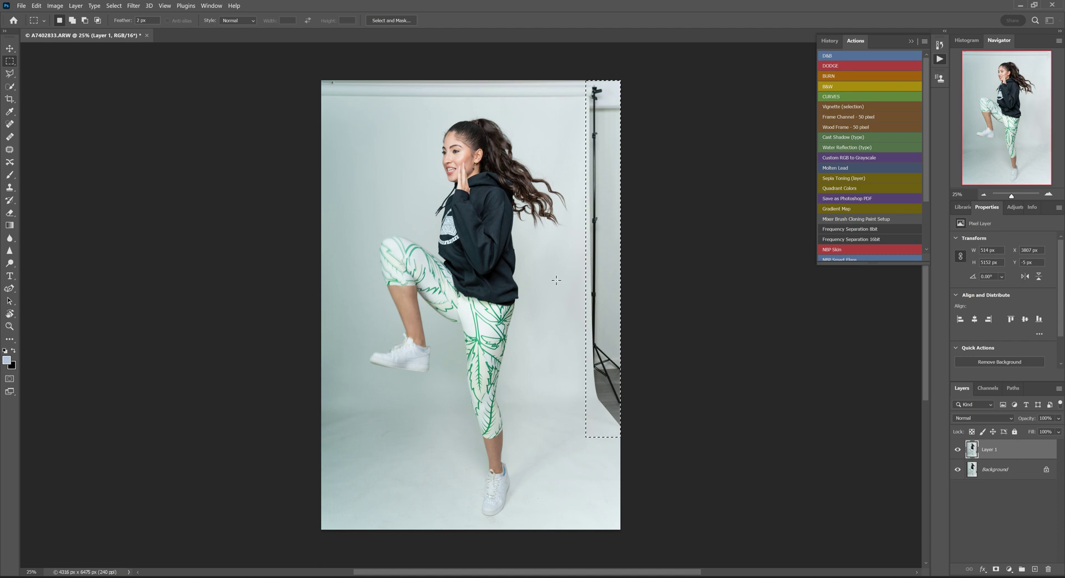
key(ctrl+d)
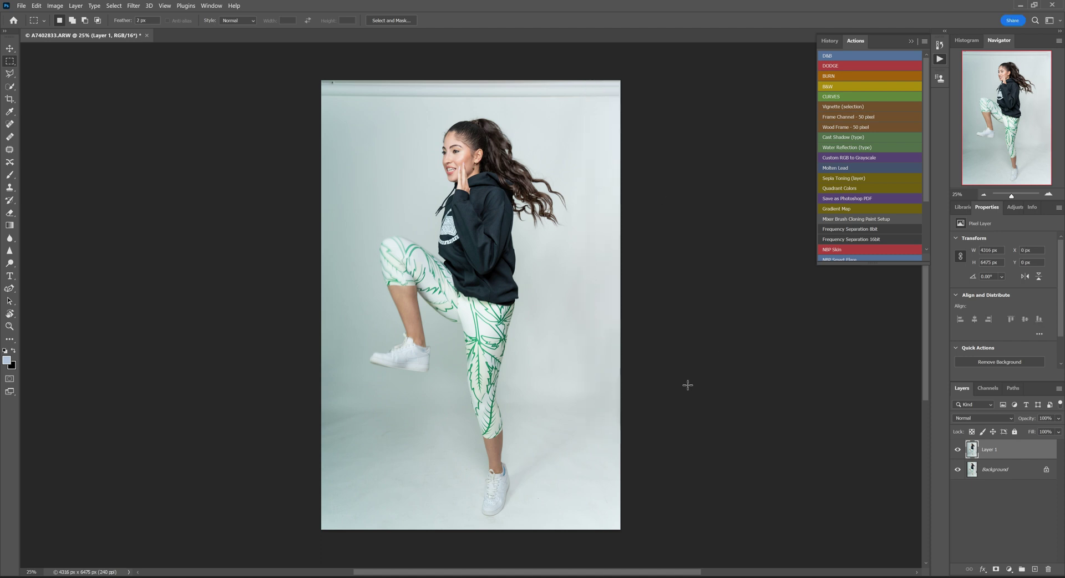
- Remove the backdrop roll across the photo's upper edge with a full-width Content-Aware fill, deselect, and save the photo
drag(631, 74, 298, 107)
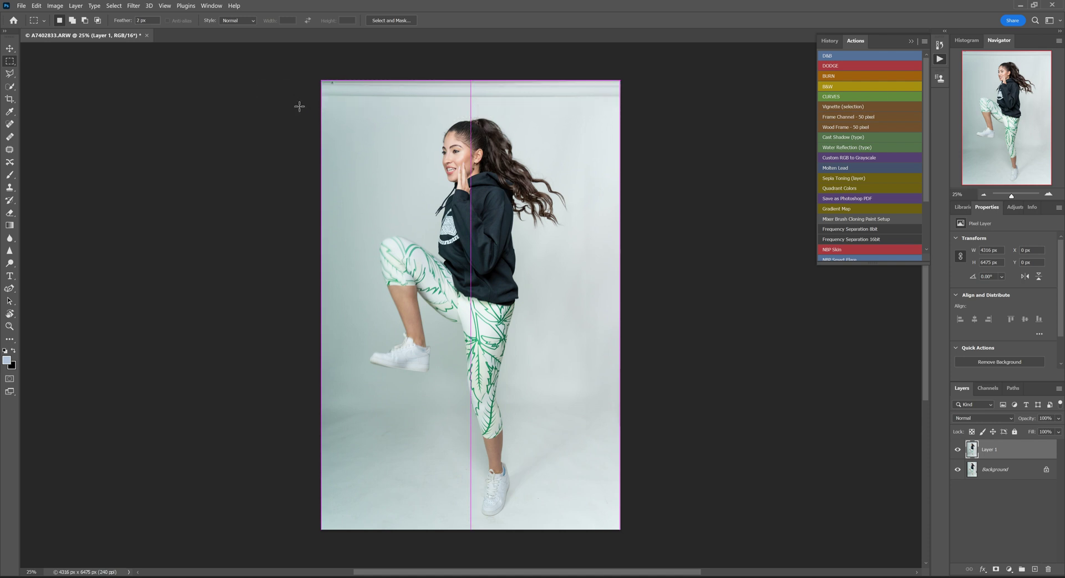
right_click(432, 97)
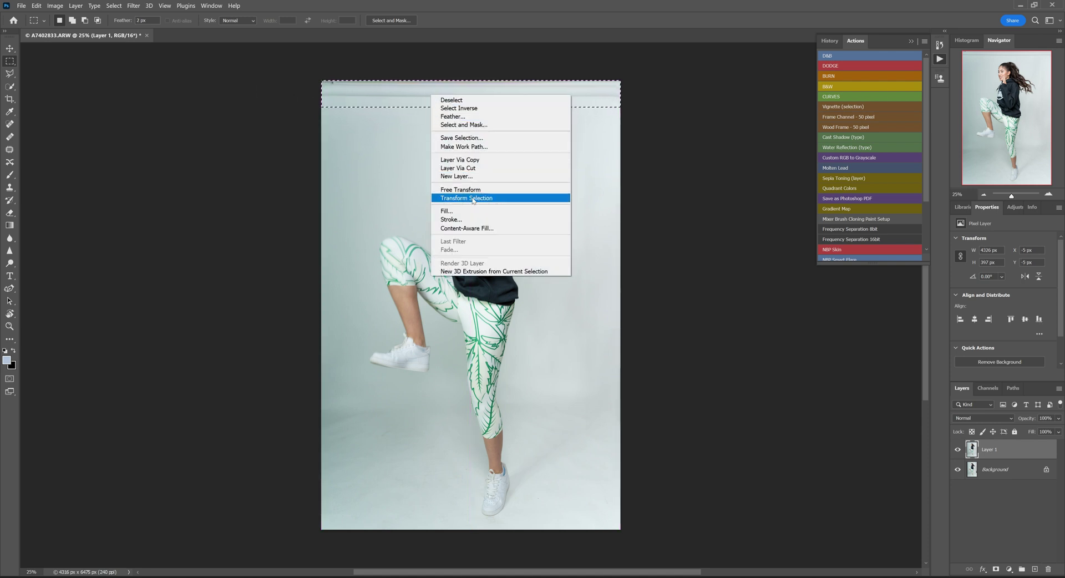
click(448, 211)
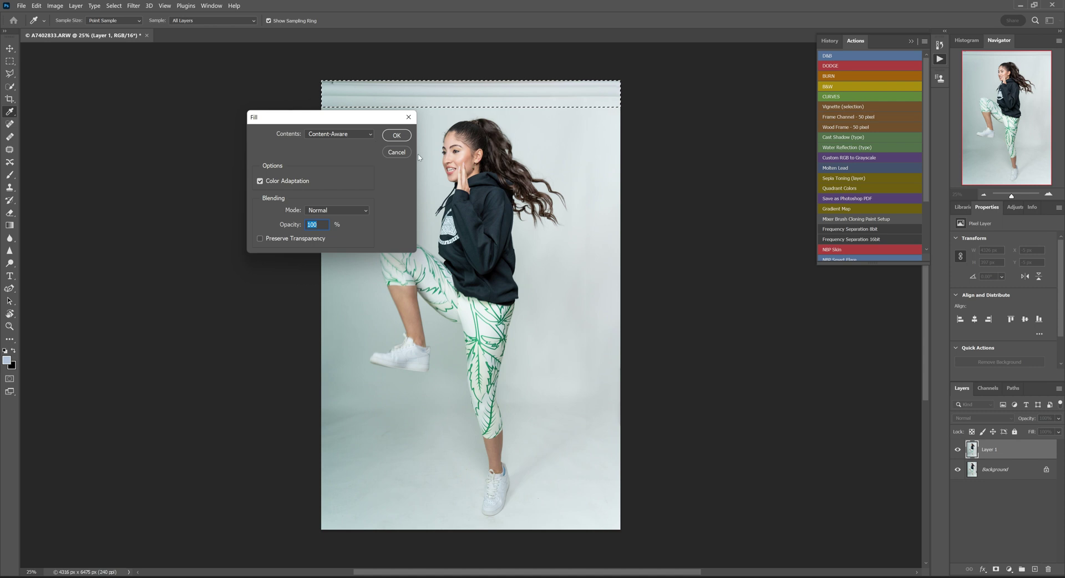
click(396, 134)
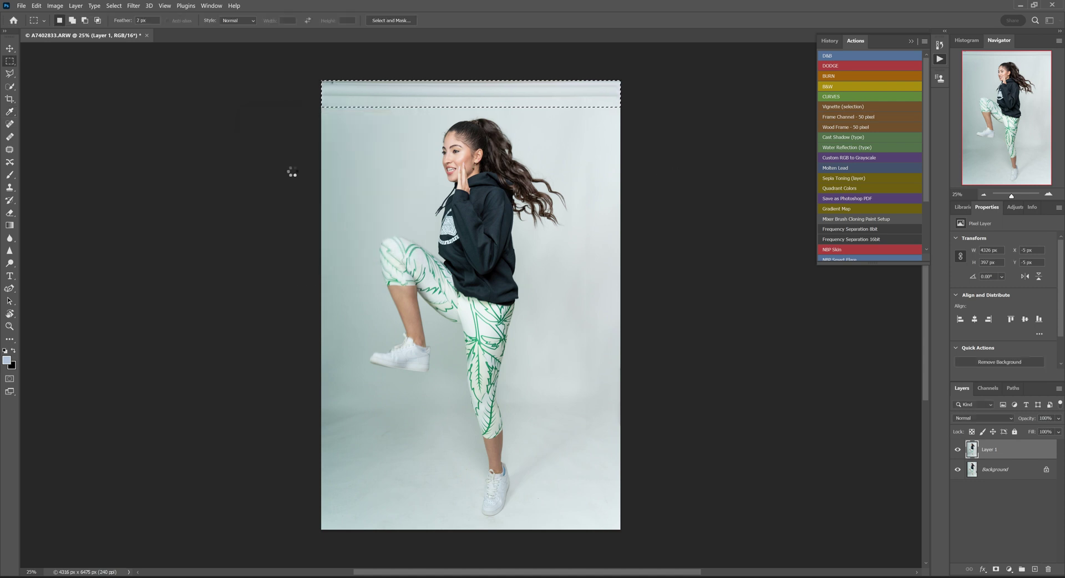
key(ctrl+d)
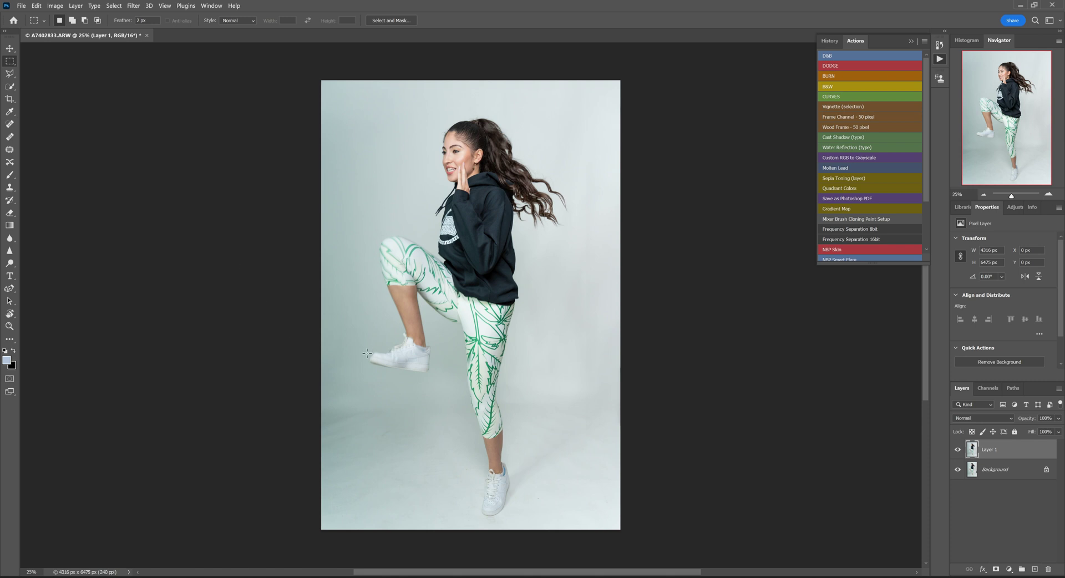
key(ctrl+s)
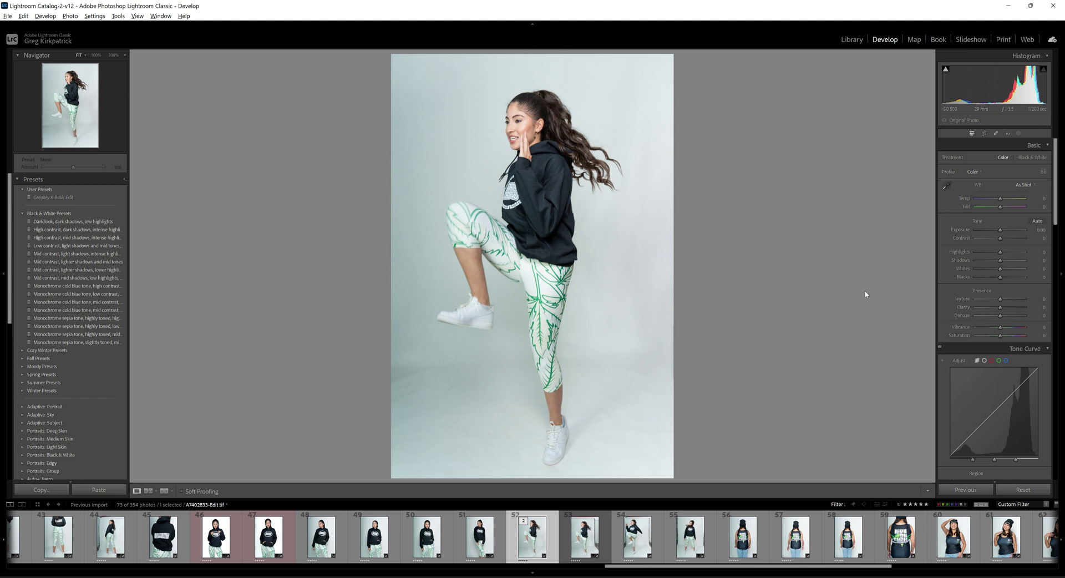
- In Lightroom Classic, set the workspace colour around the photo to White and create a Background mask on the edited photo
right_click(840, 221)
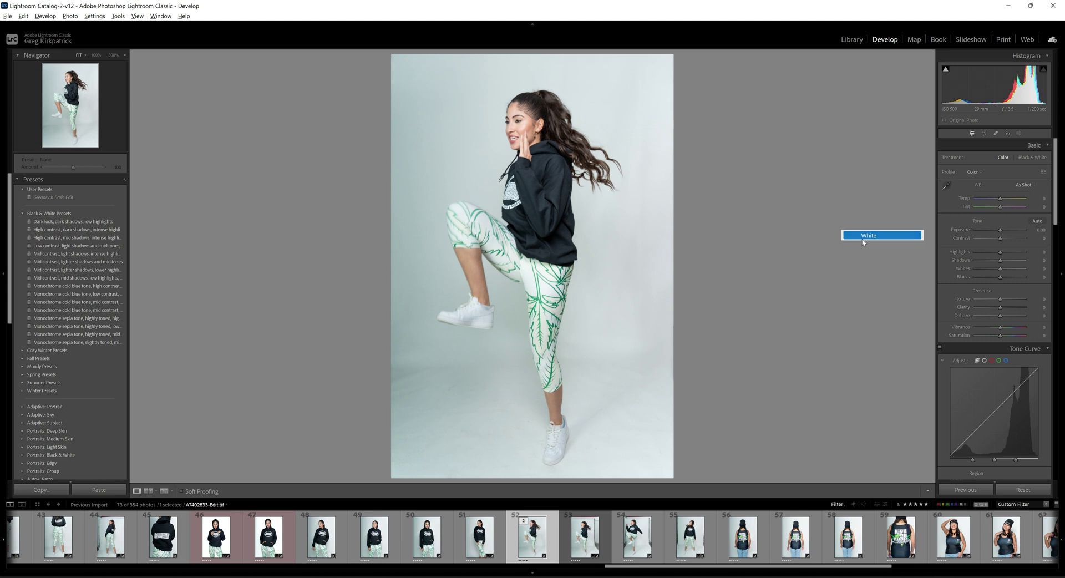
click(863, 237)
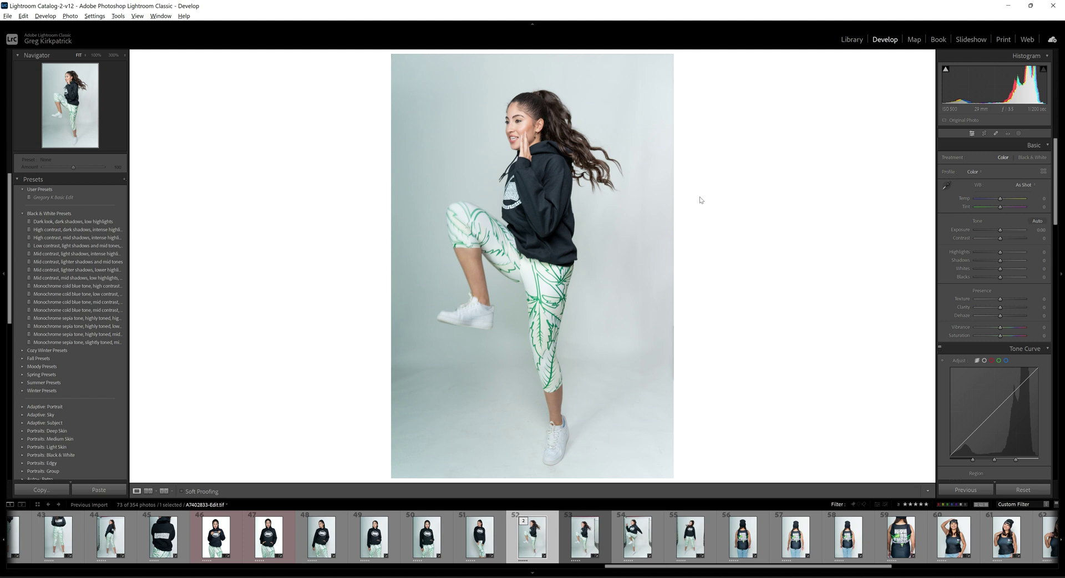
click(1018, 134)
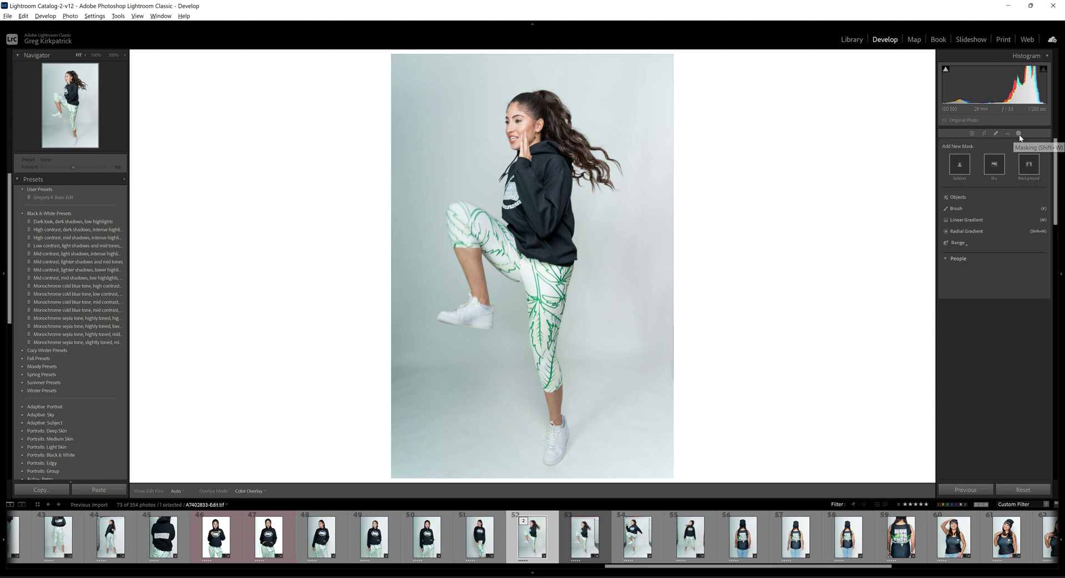
click(1029, 166)
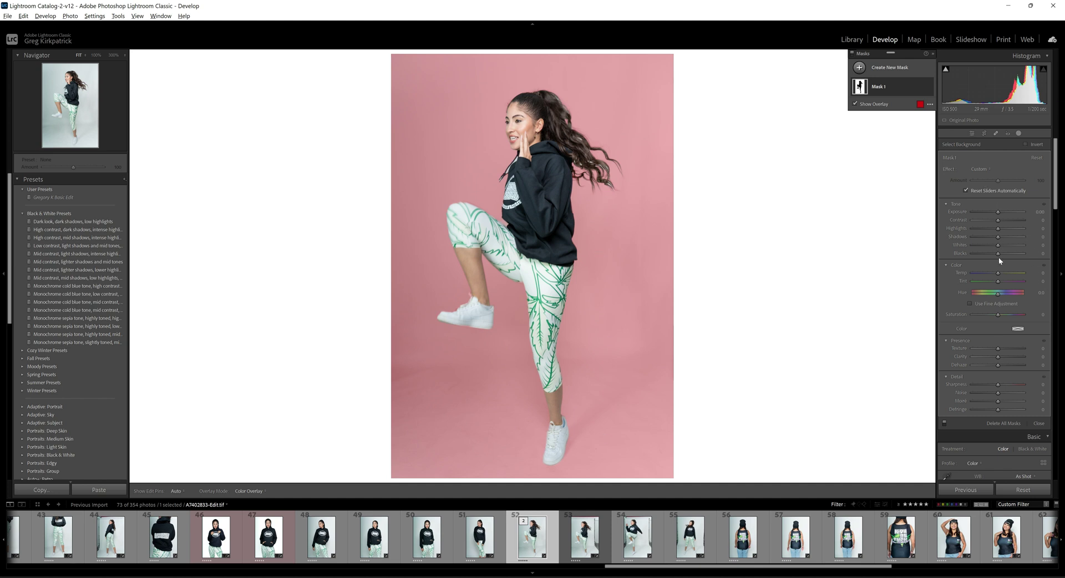
- Raise the Background mask's Shadows to 100 and Highlights to 100
drag(998, 238, 1025, 244)
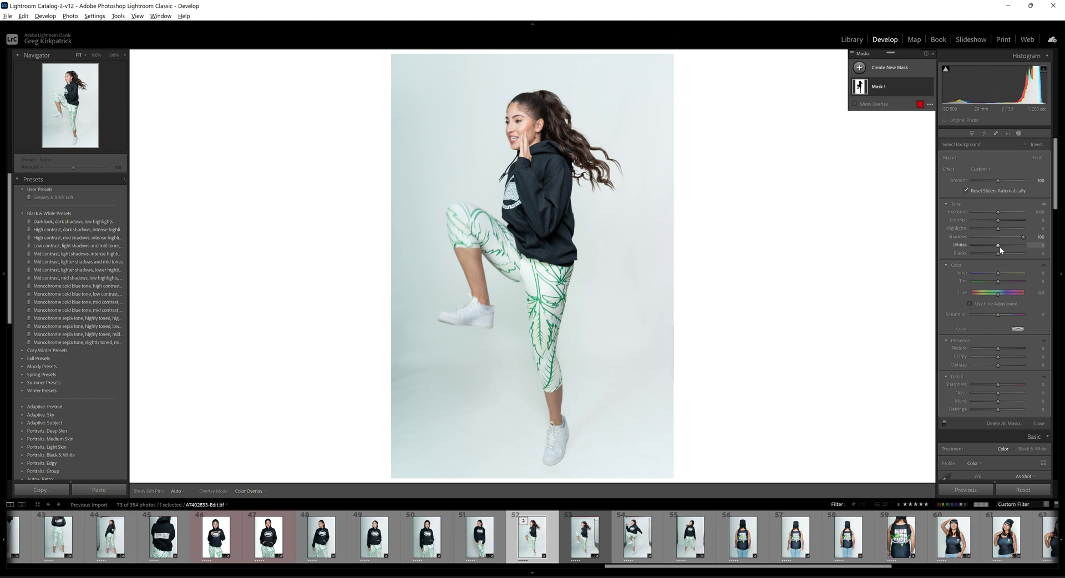
drag(996, 227, 1021, 233)
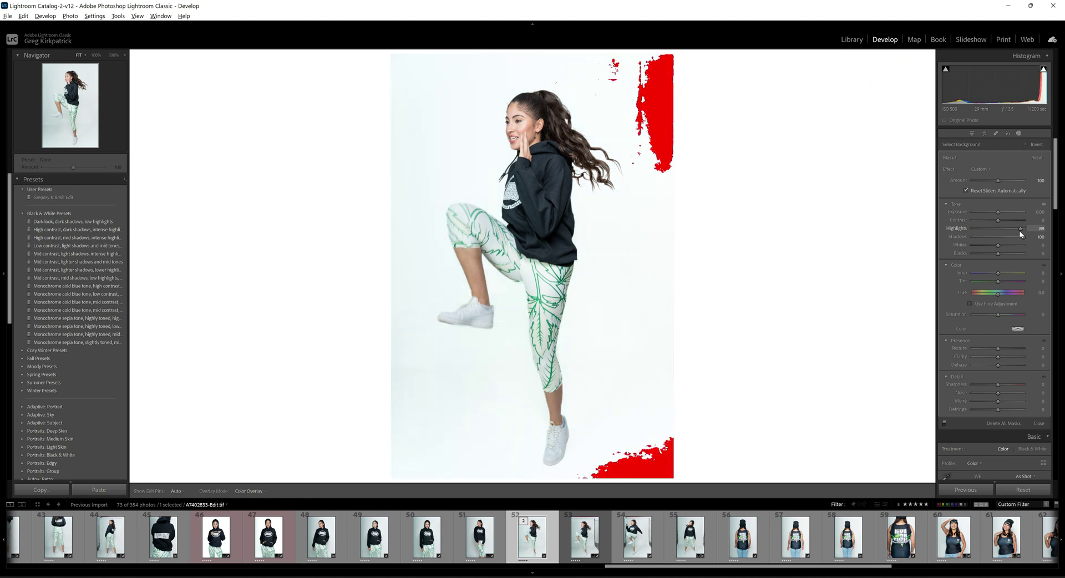
drag(1021, 232, 1031, 231)
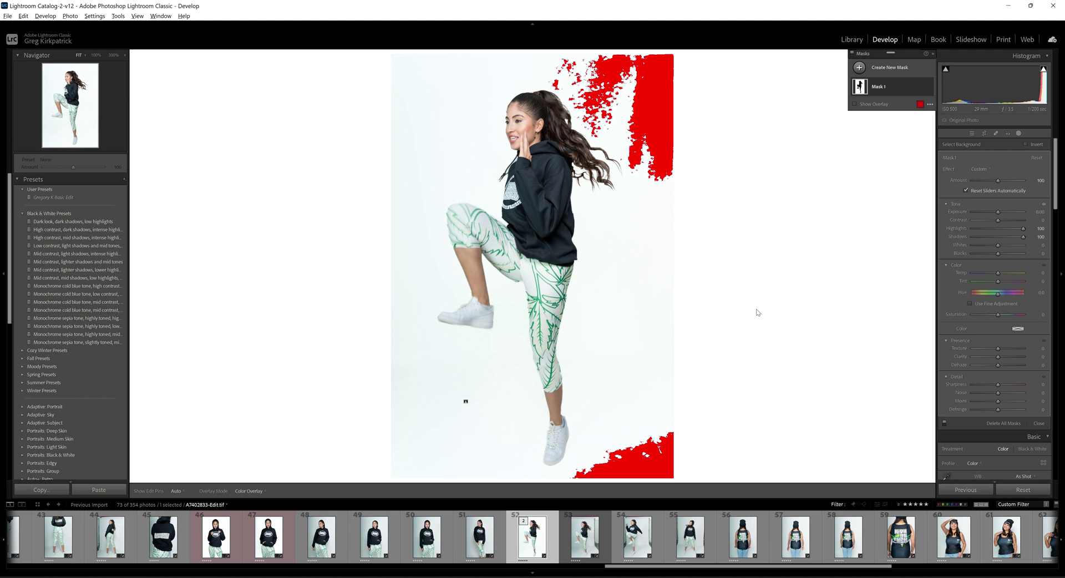
- Check the workspace colour setting around the photo and show the highlight clipping overlay
right_click(782, 182)
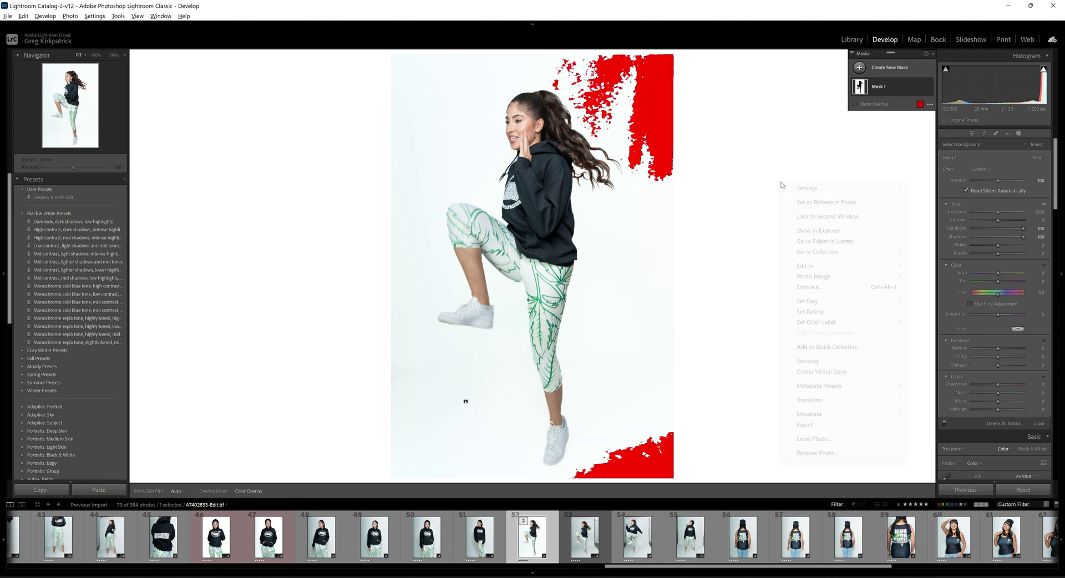
click(1018, 135)
right_click(811, 149)
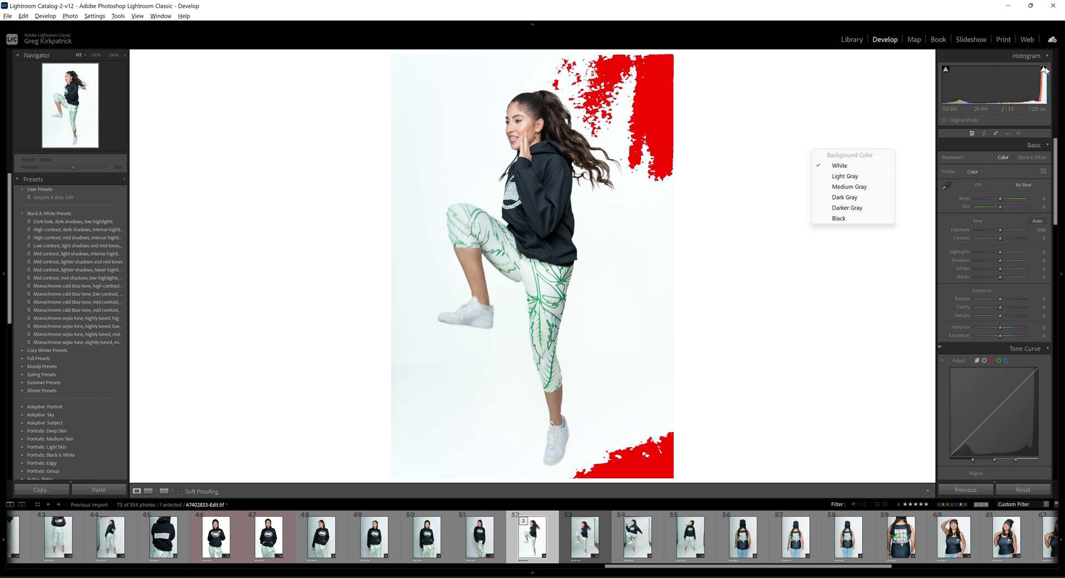
key(Escape)
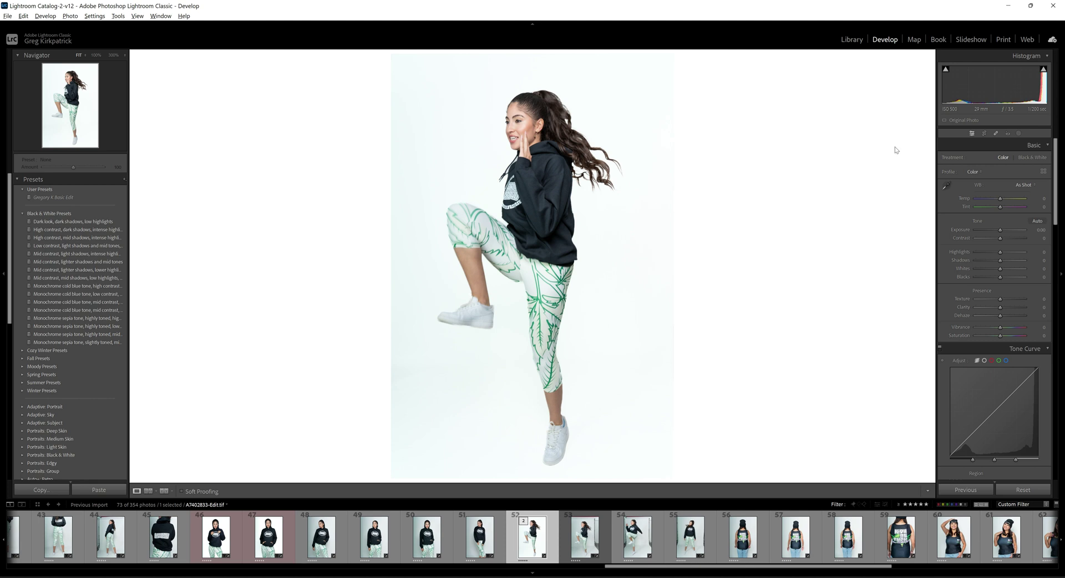
click(1042, 69)
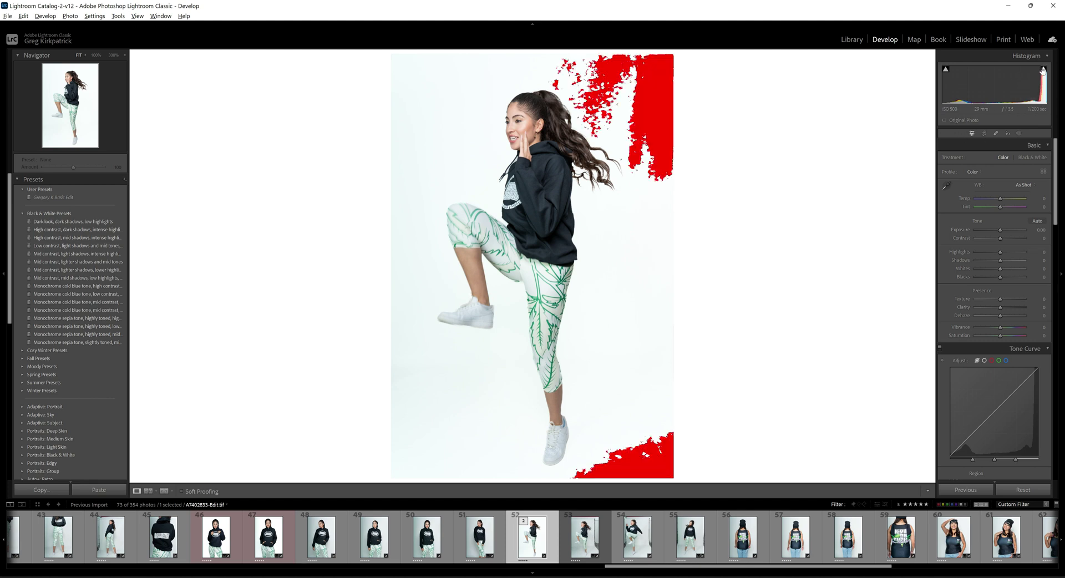
- Reopen the Background mask and raise its Whites to 21
click(1019, 133)
click(882, 87)
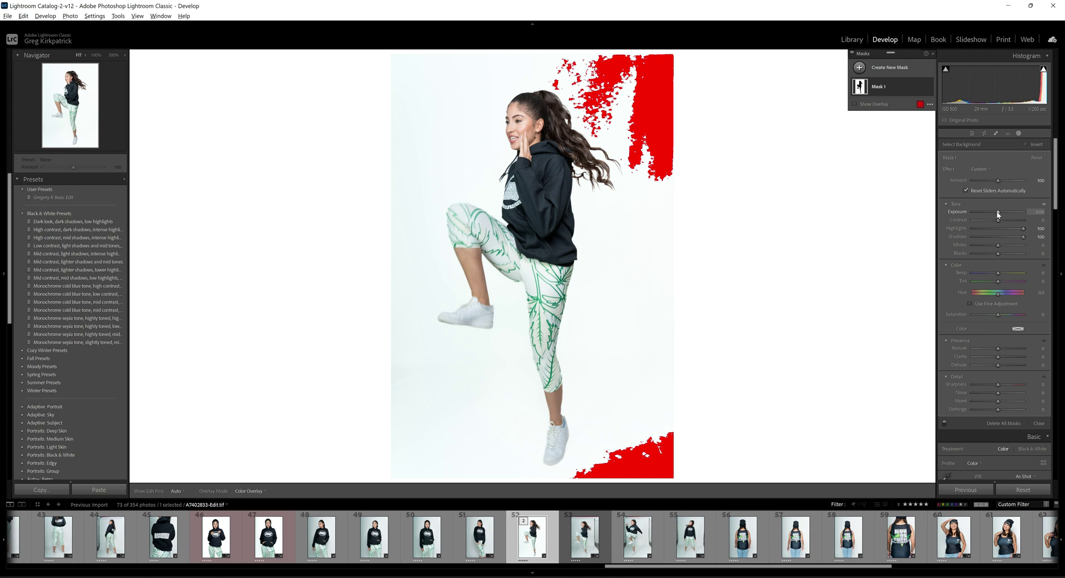
drag(998, 245, 1002, 242)
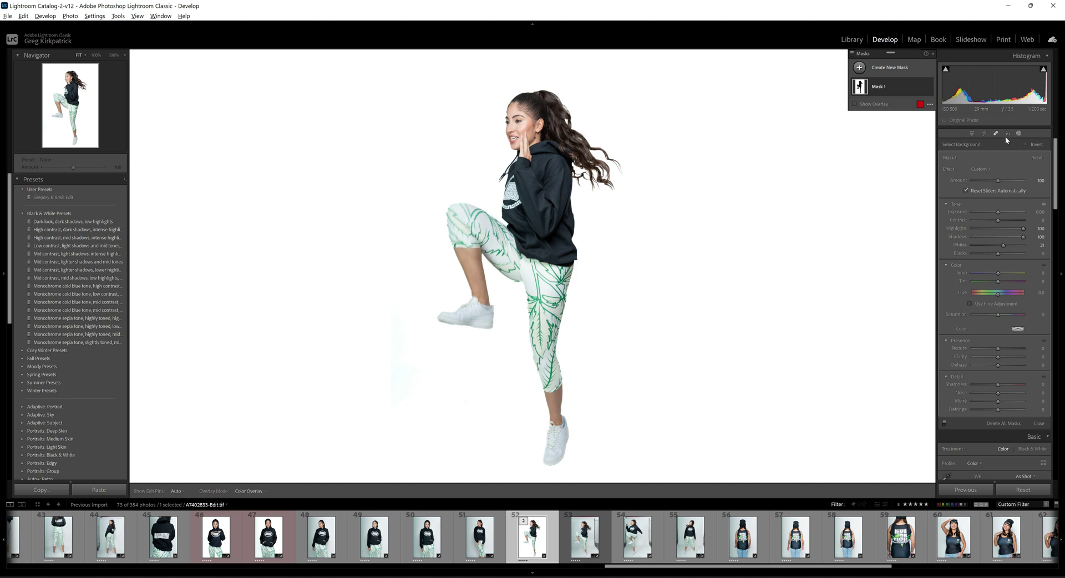
- Lower the Background mask's Highlights to -1, return its Whites and Shadows to 0, and close masking
click(904, 88)
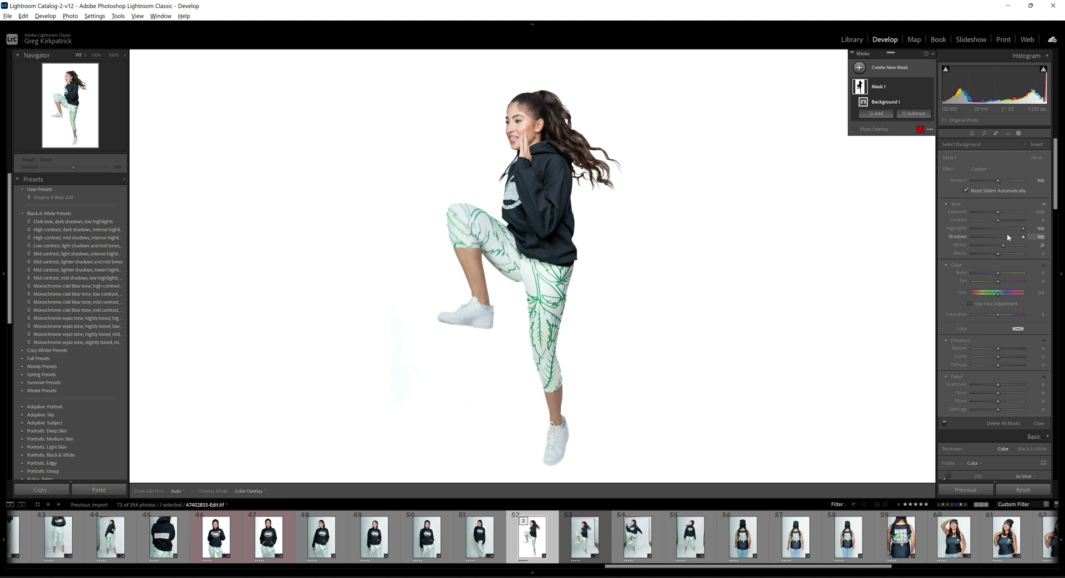
drag(1025, 228, 998, 235)
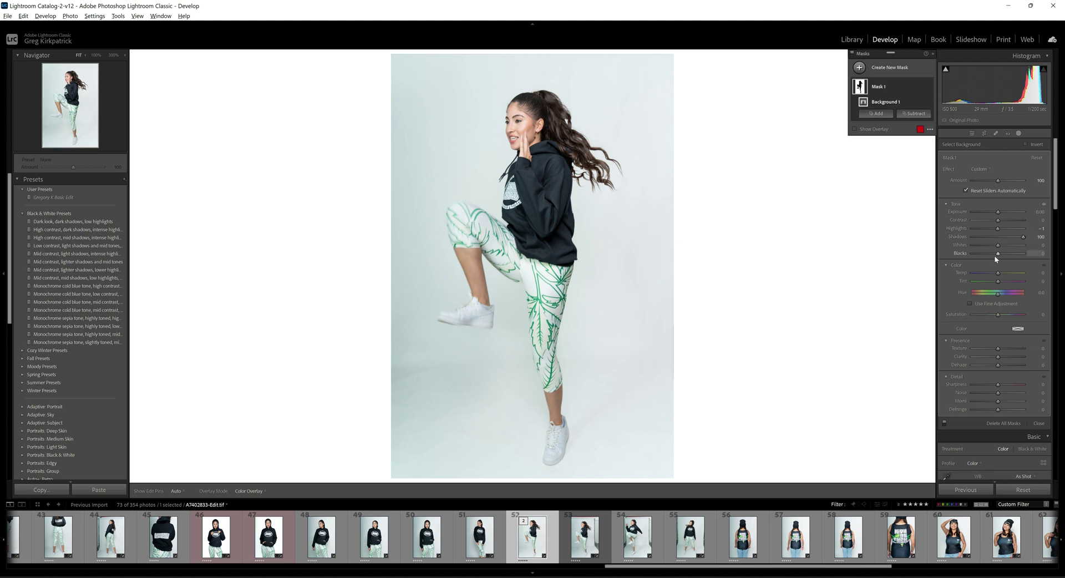
double_click(1024, 238)
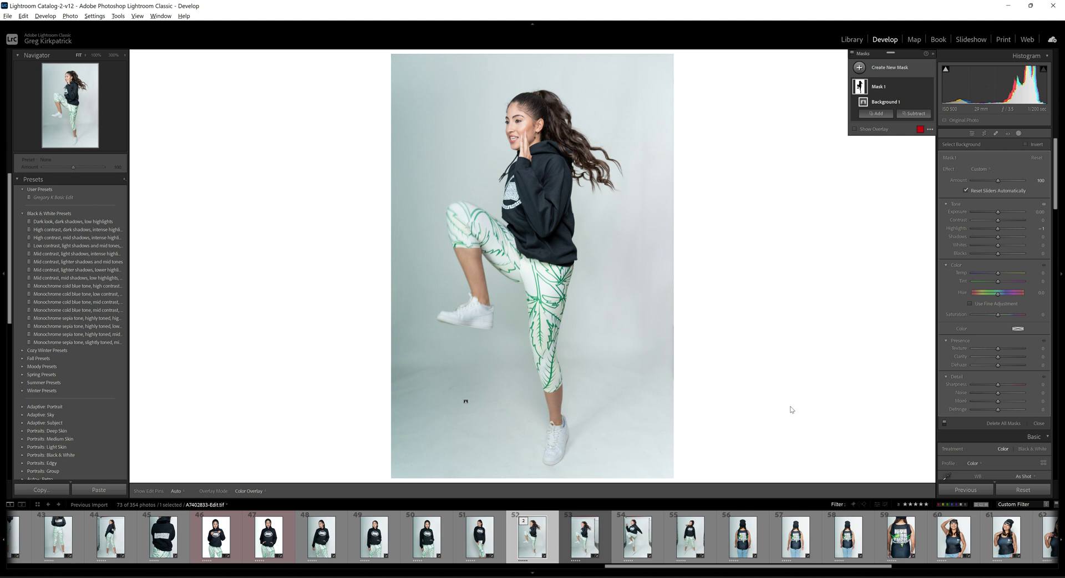
key(shift+w)
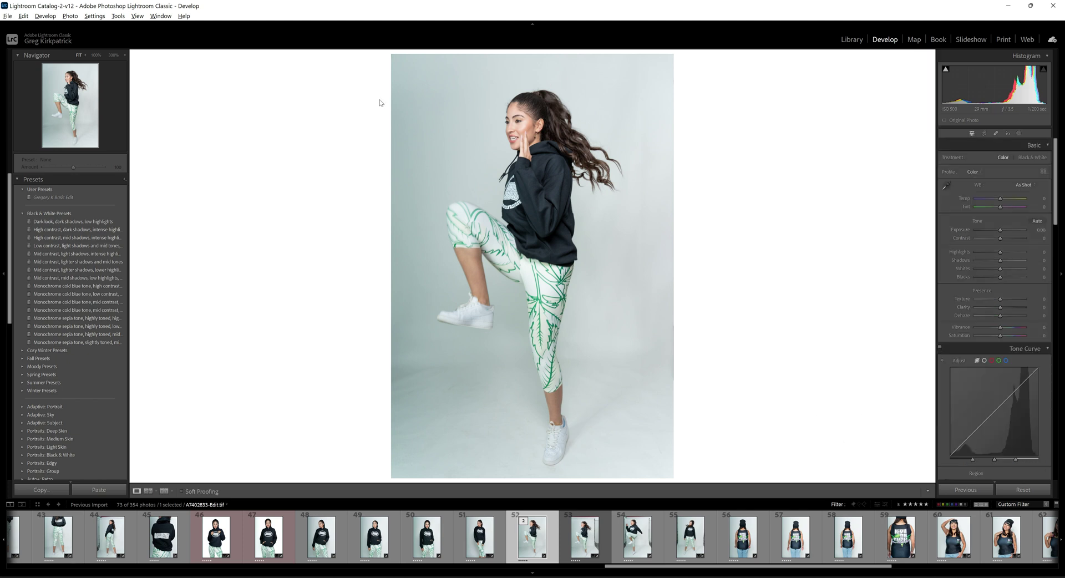